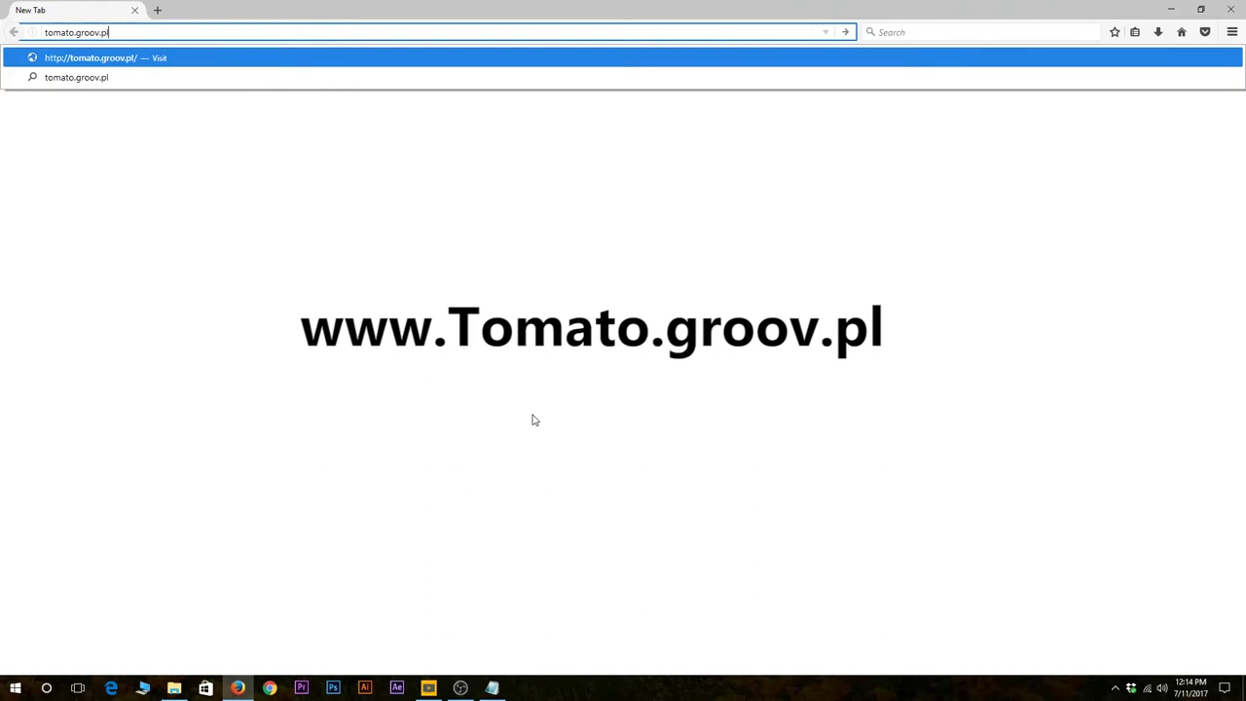
Load the tomato.groov.pl website and open the HELP > Router List page.
key(Return)
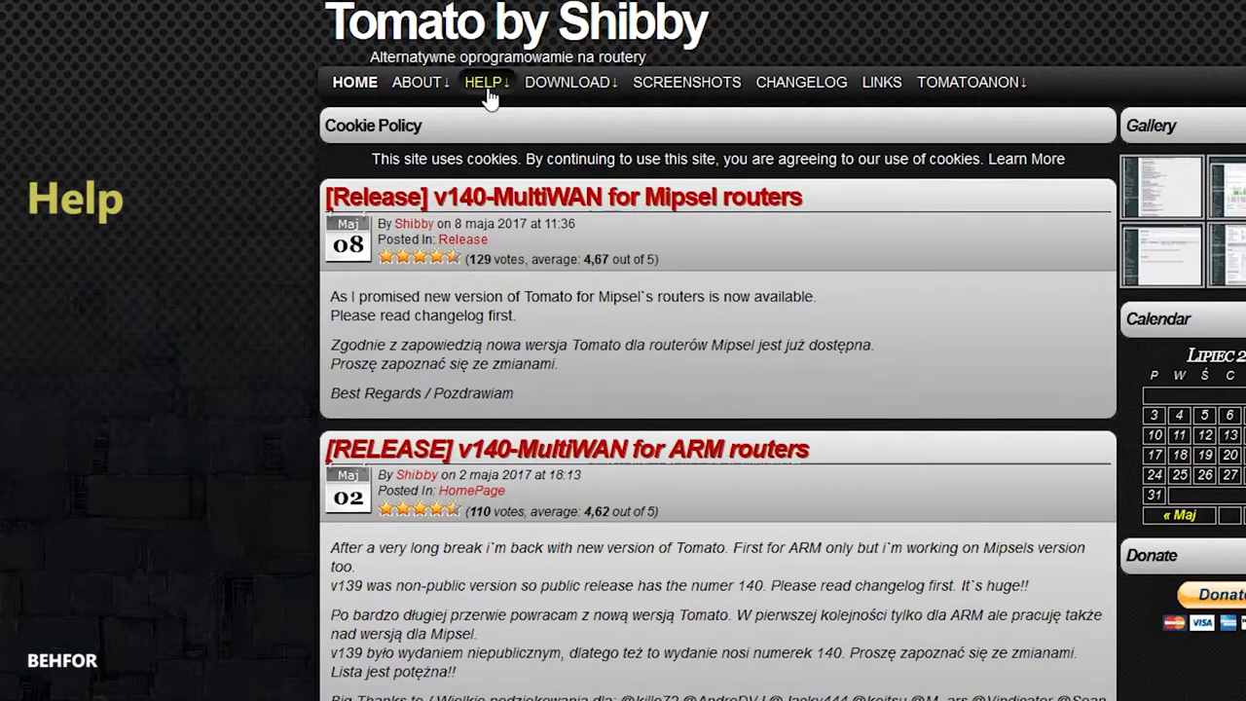
mouse_move(403, 103)
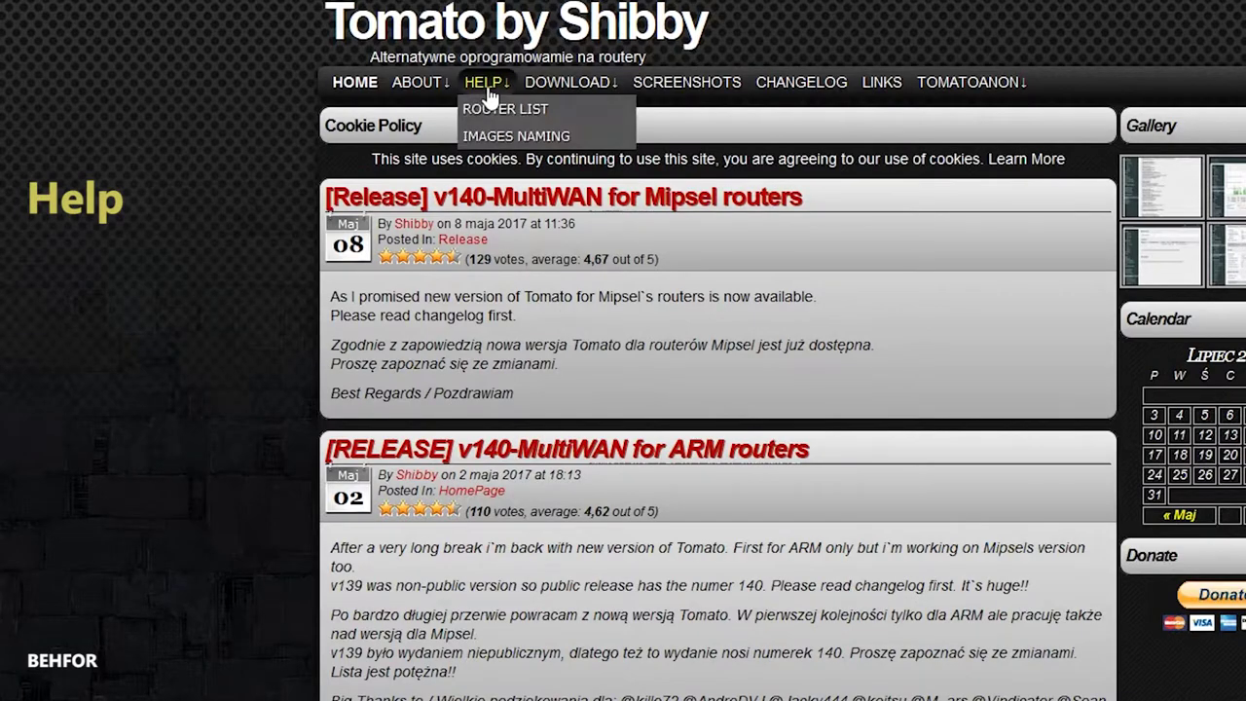
click(581, 115)
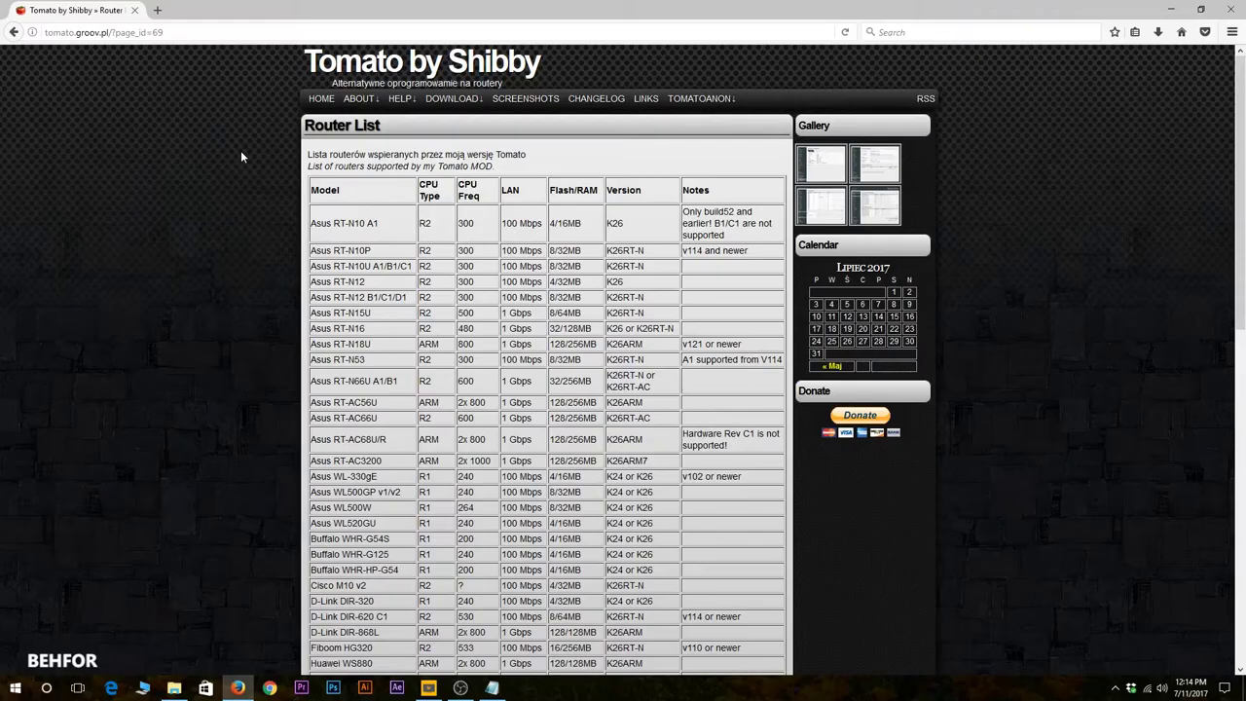
Find the Linksys E1550 row and copy its firmware version K26RT-N.
key(ctrl+f)
text(linksys e1550)
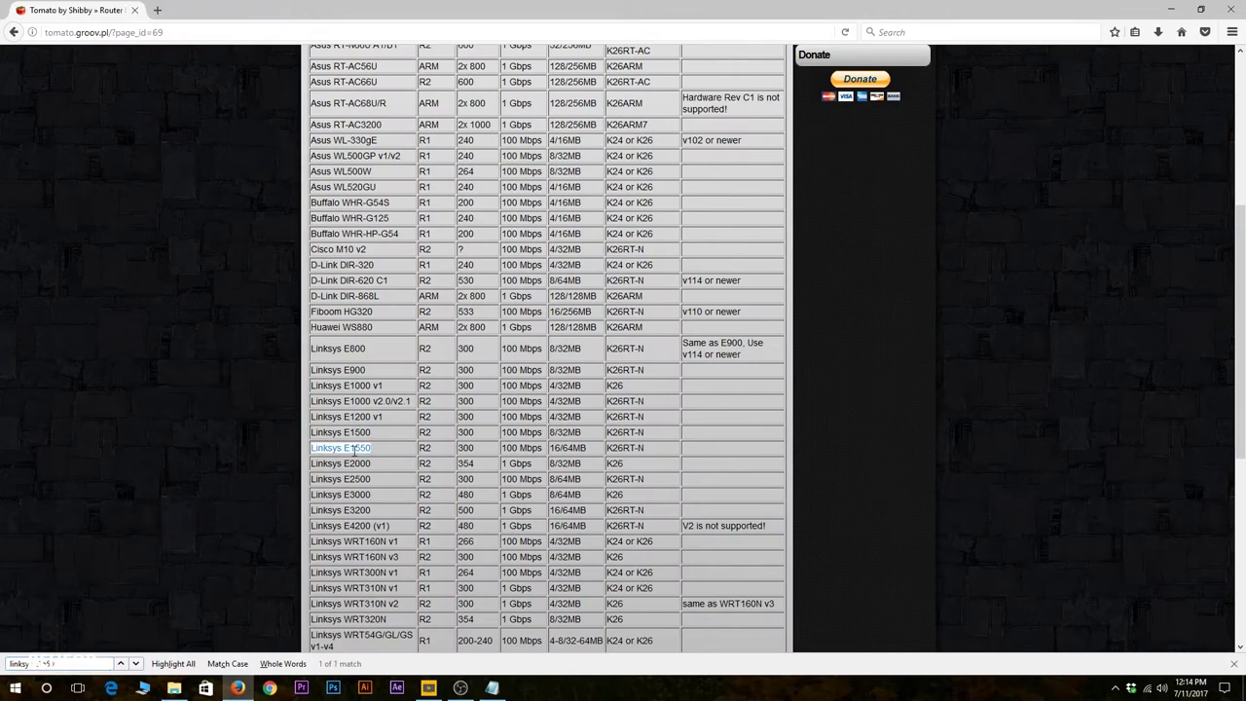
double_click(619, 447)
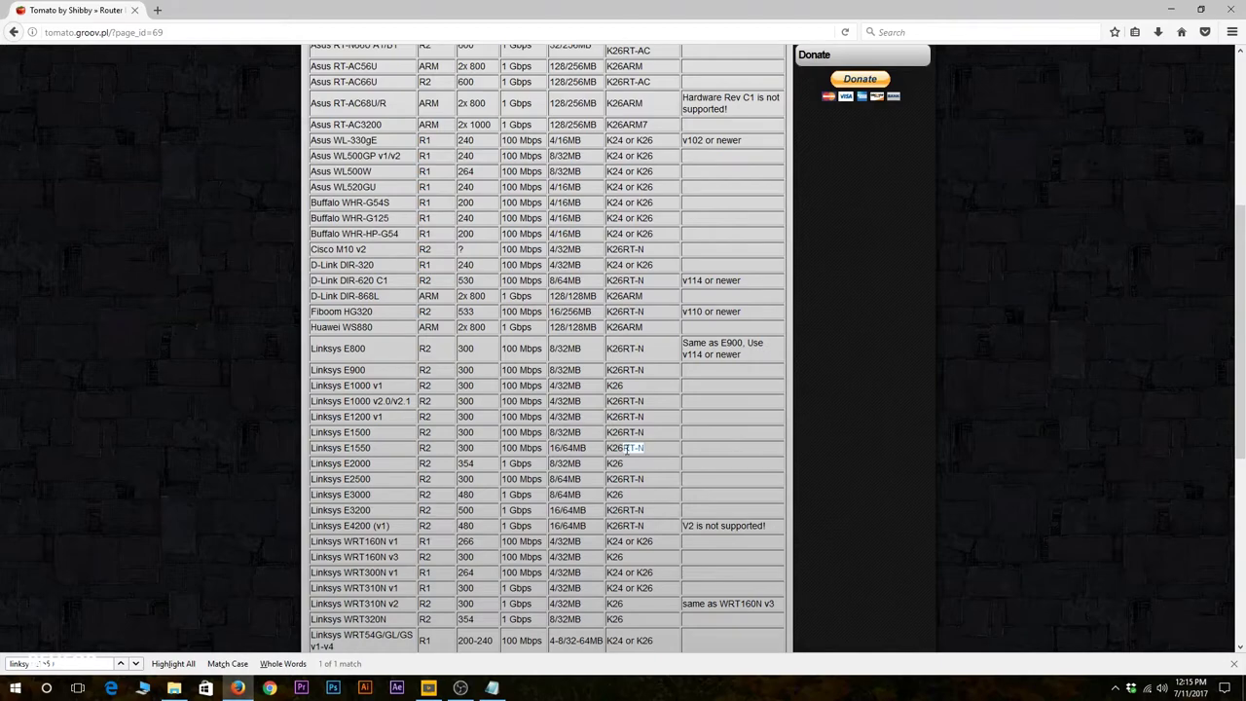
right_click(623, 445)
click(654, 454)
scroll(206, 393, up, 5)
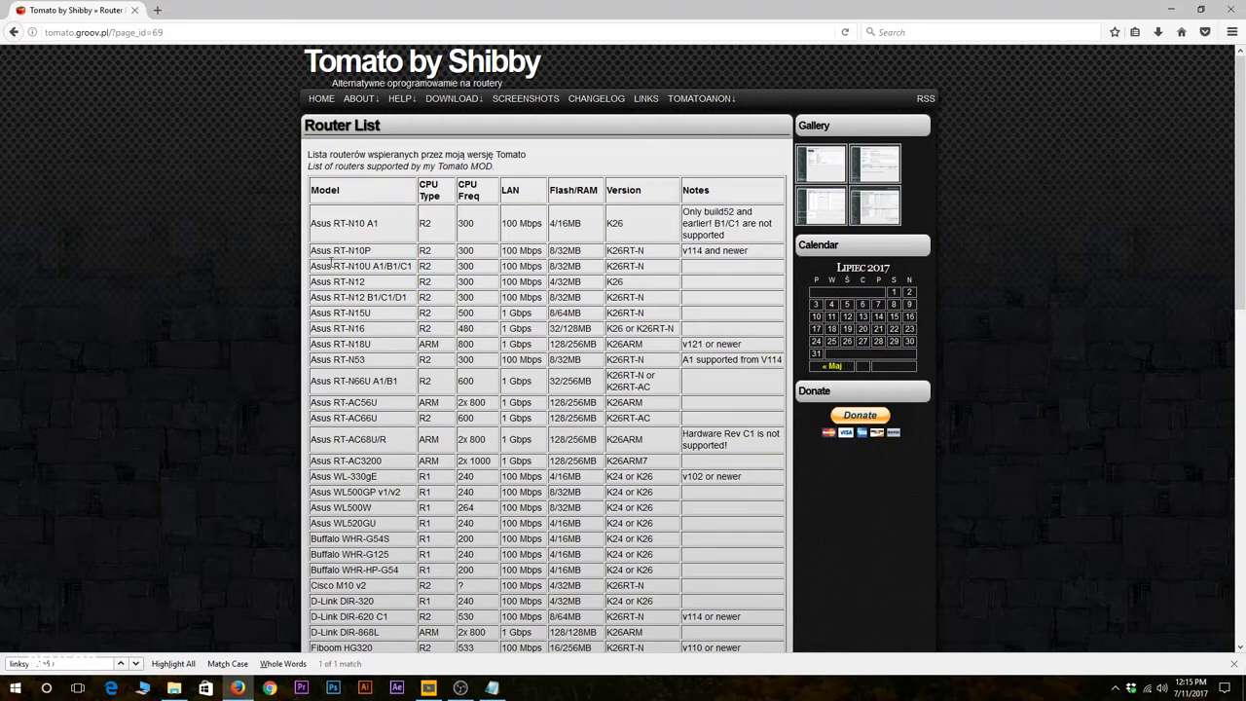
Download the E1550 Mega-VPN zip from K26RT-N > build5x-140-MultiWAN > Linksys E-series.
mouse_move(470, 101)
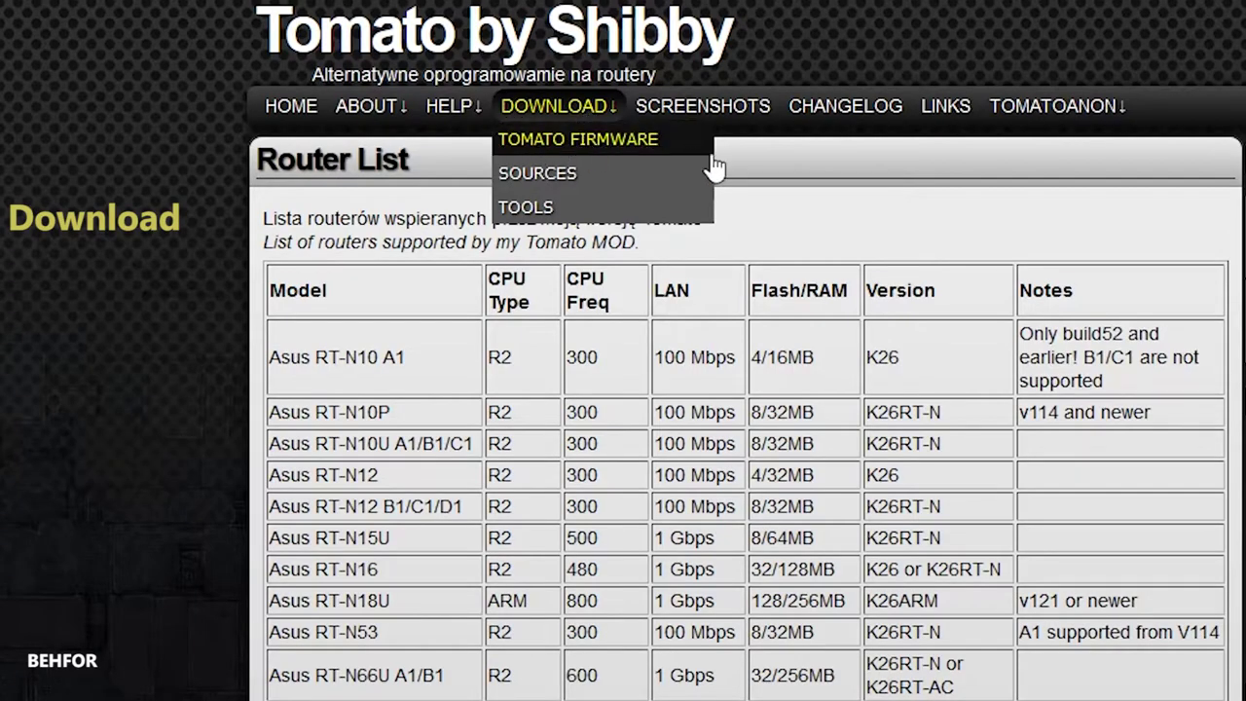
click(671, 149)
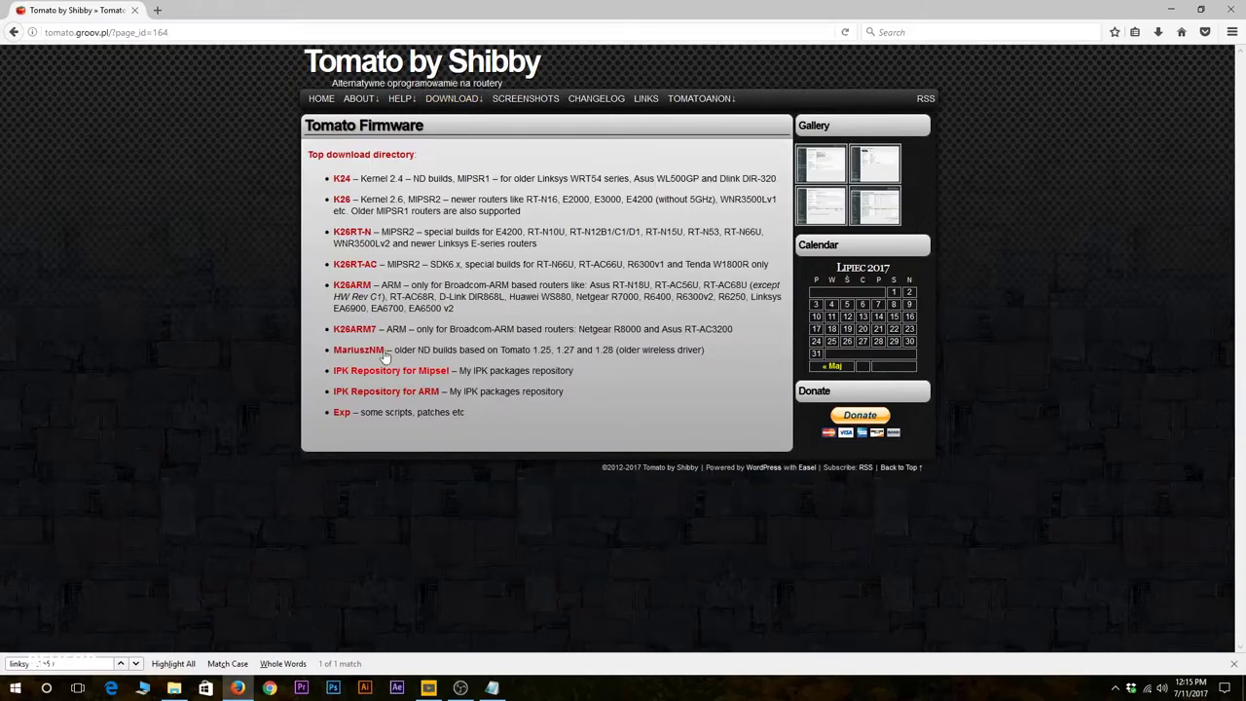
key(ctrl+f)
text(K26RT-N)
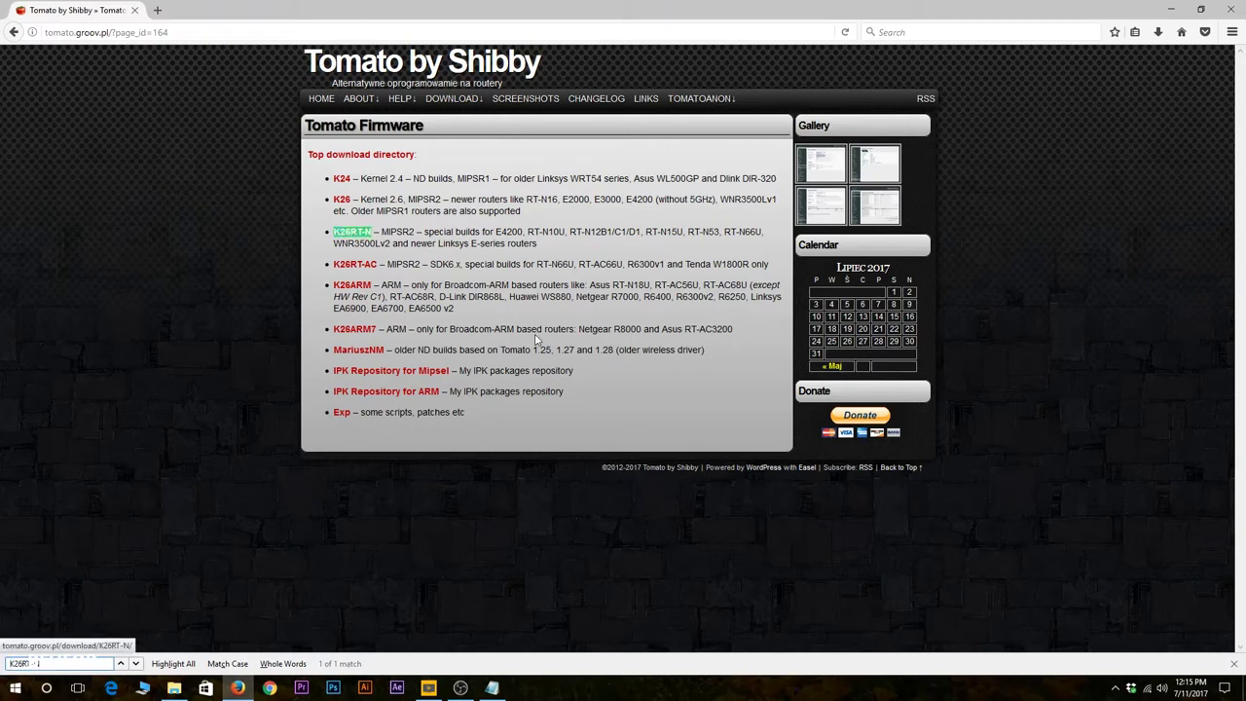
click(338, 233)
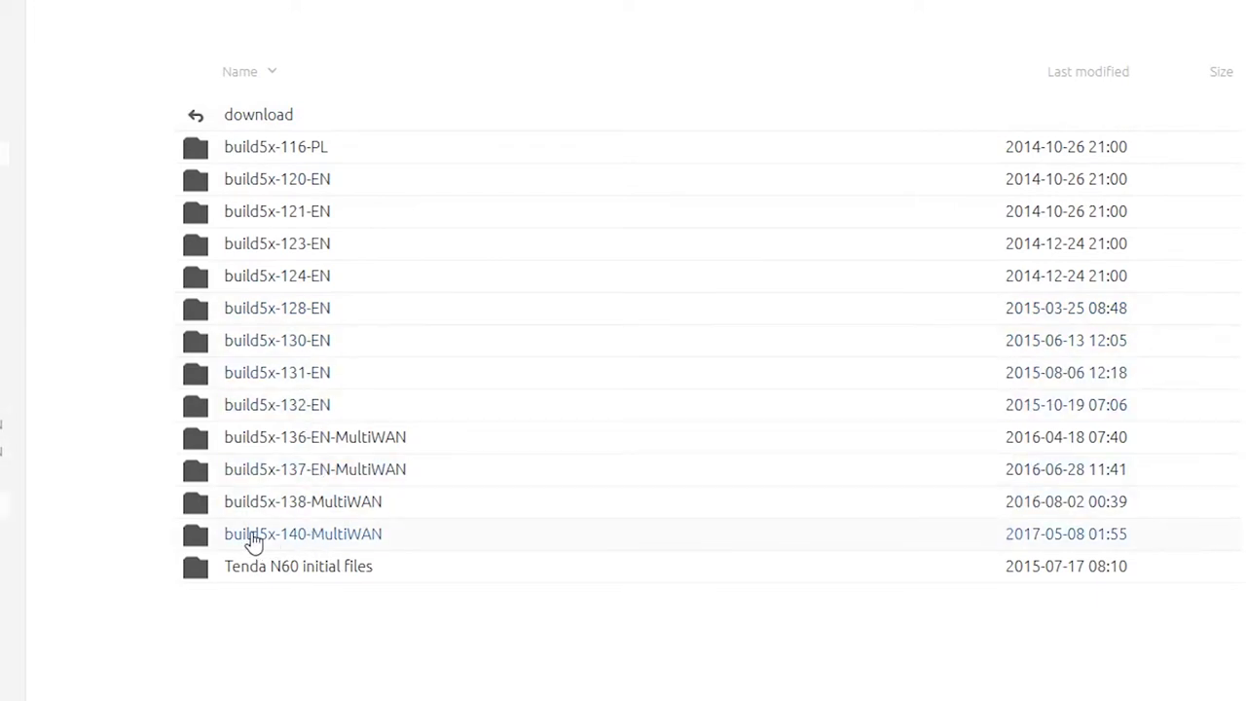
click(442, 544)
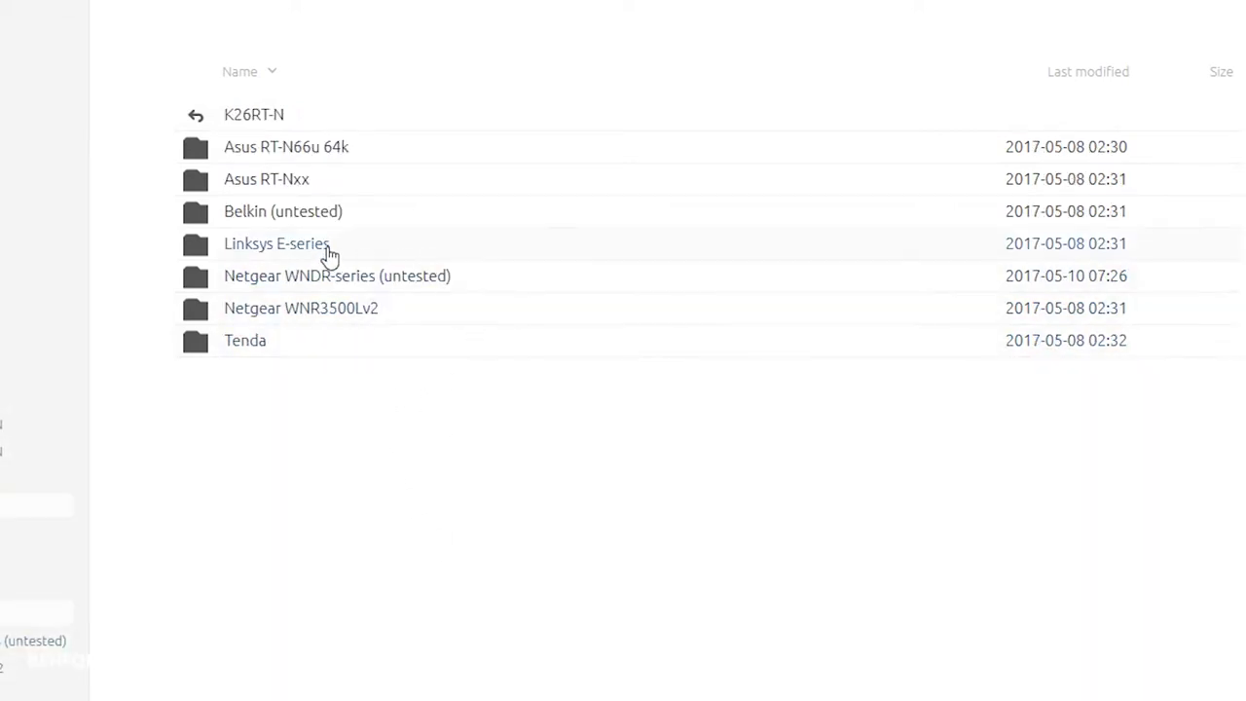
click(370, 251)
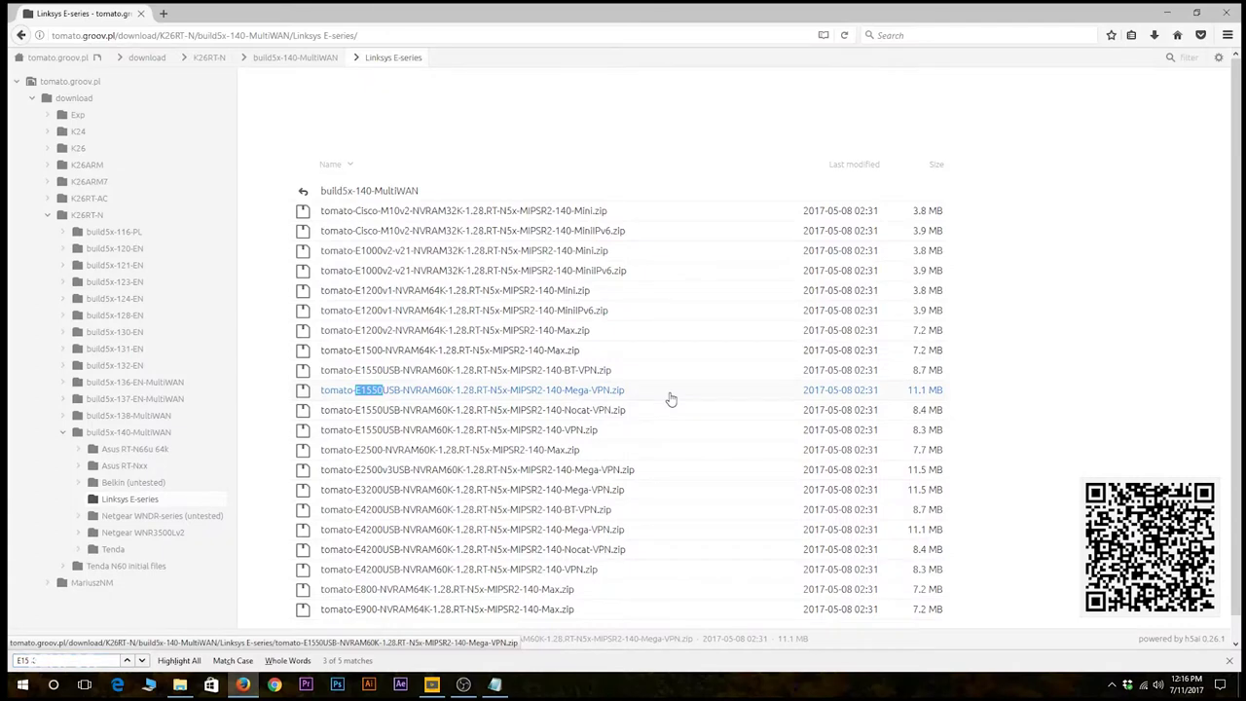
click(670, 397)
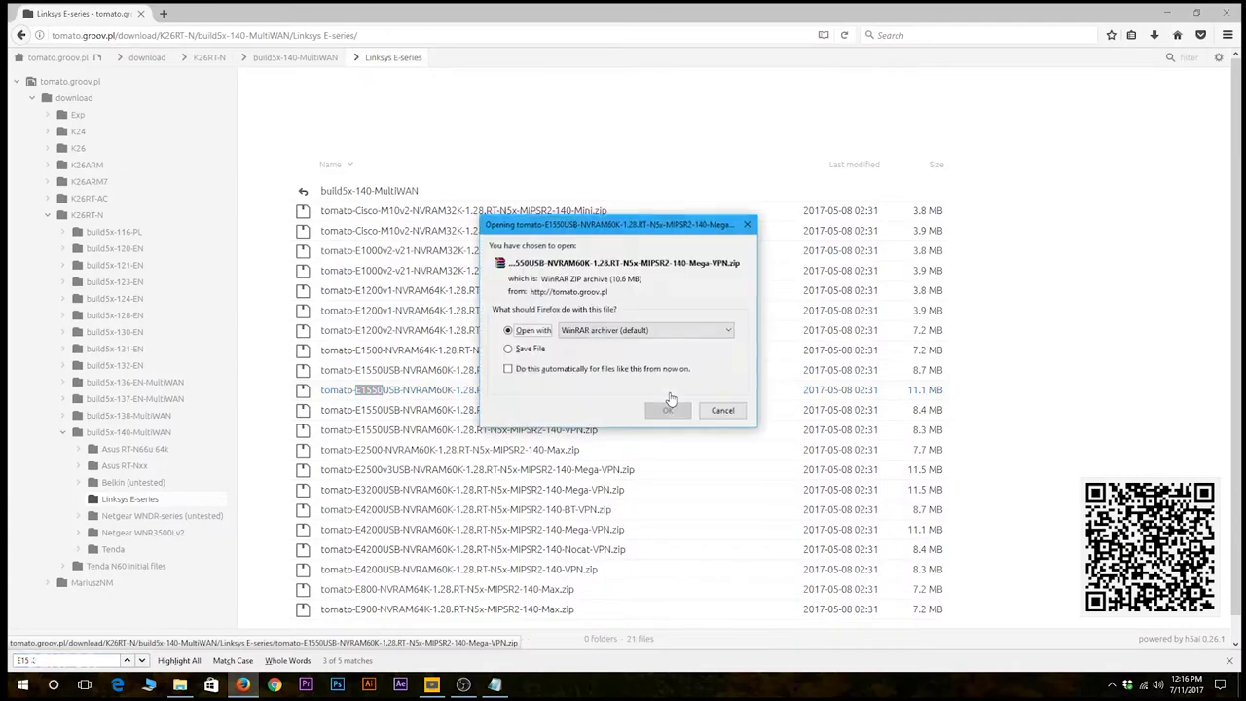
click(675, 412)
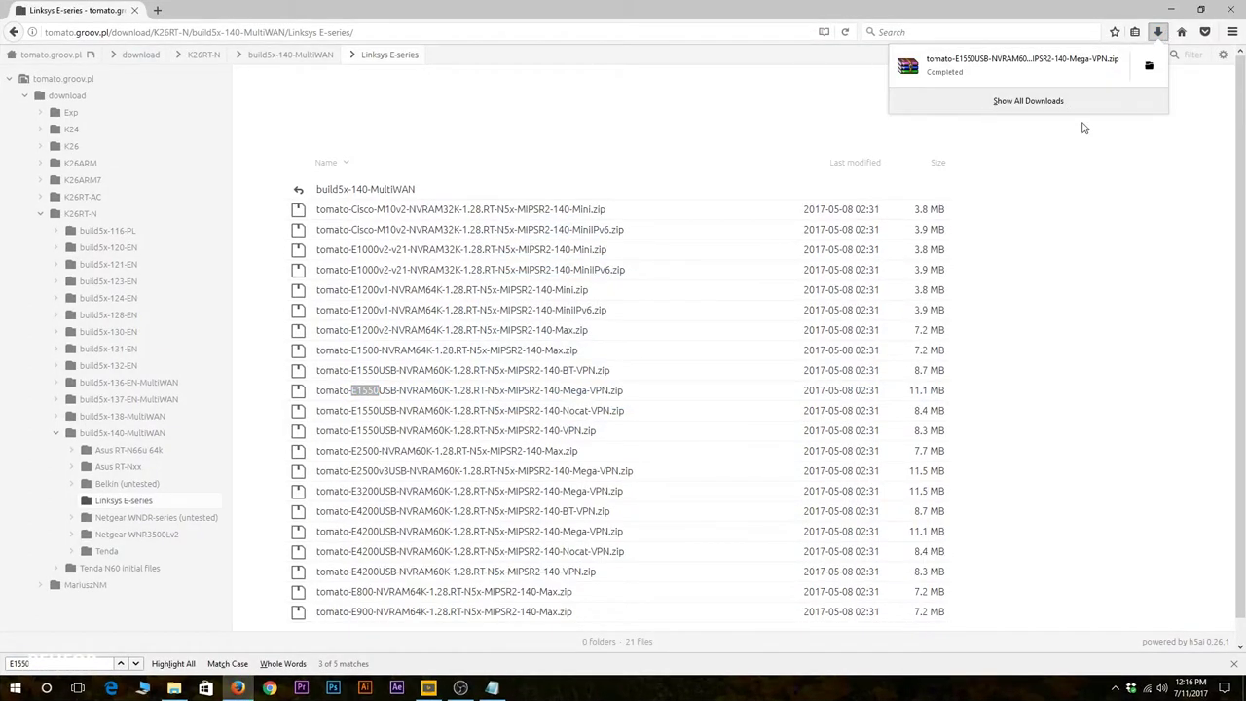
Extract the downloaded zip with WinRAR and open its image folder.
click(1051, 101)
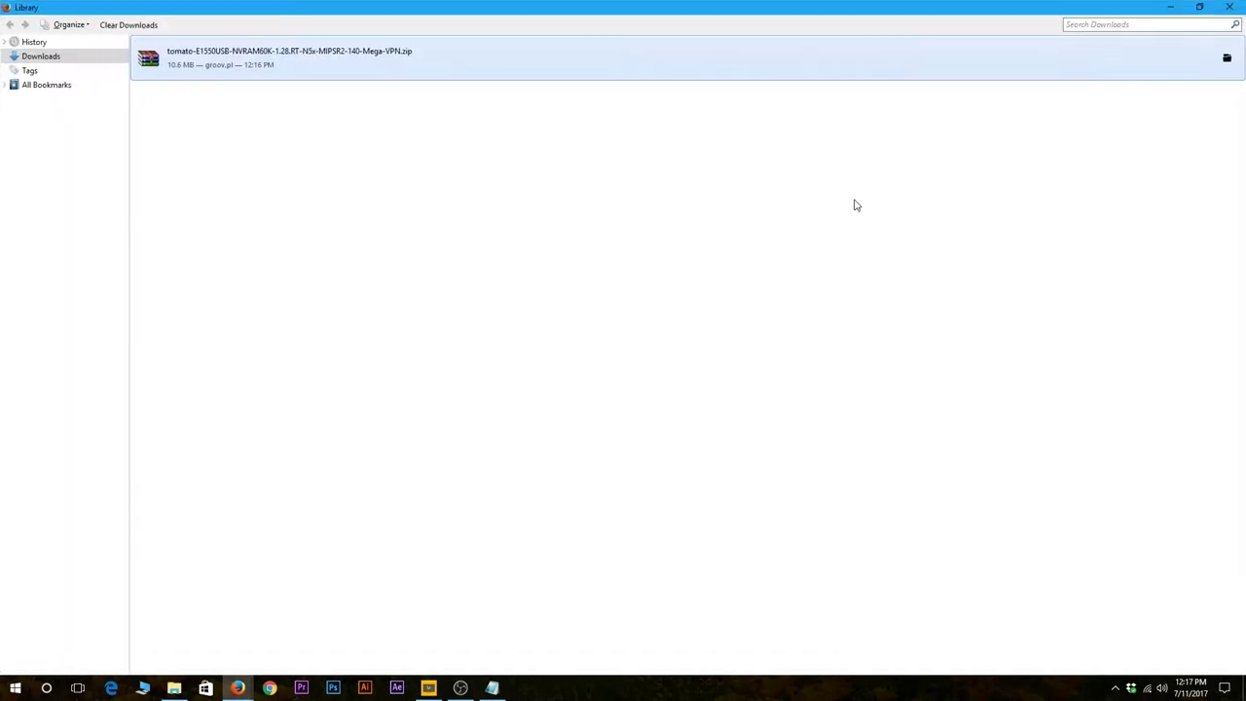
double_click(234, 70)
click(118, 102)
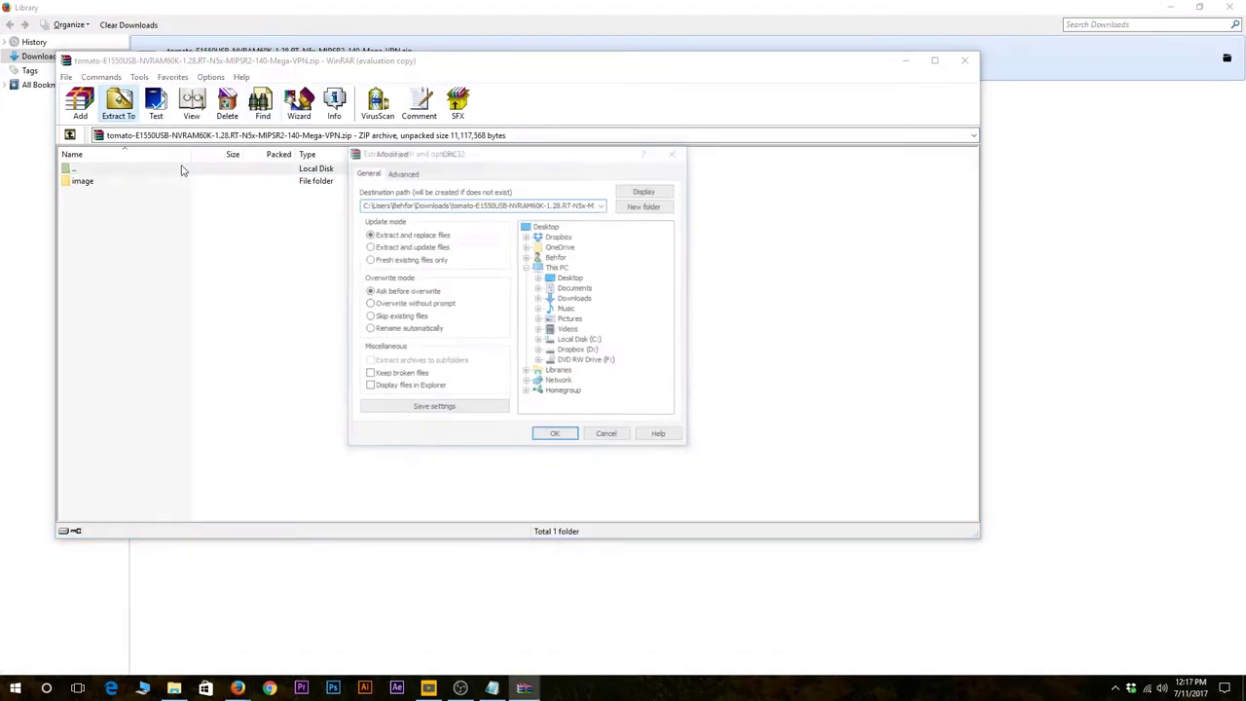
click(552, 436)
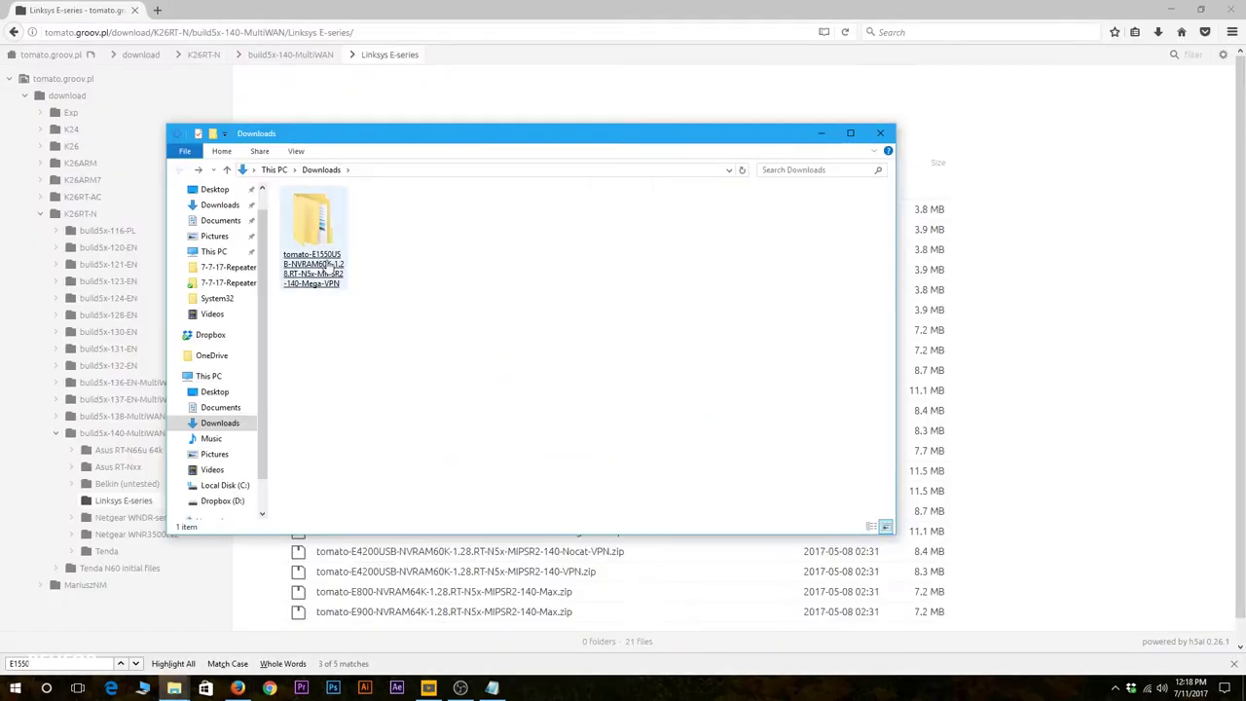
double_click(321, 219)
double_click(339, 212)
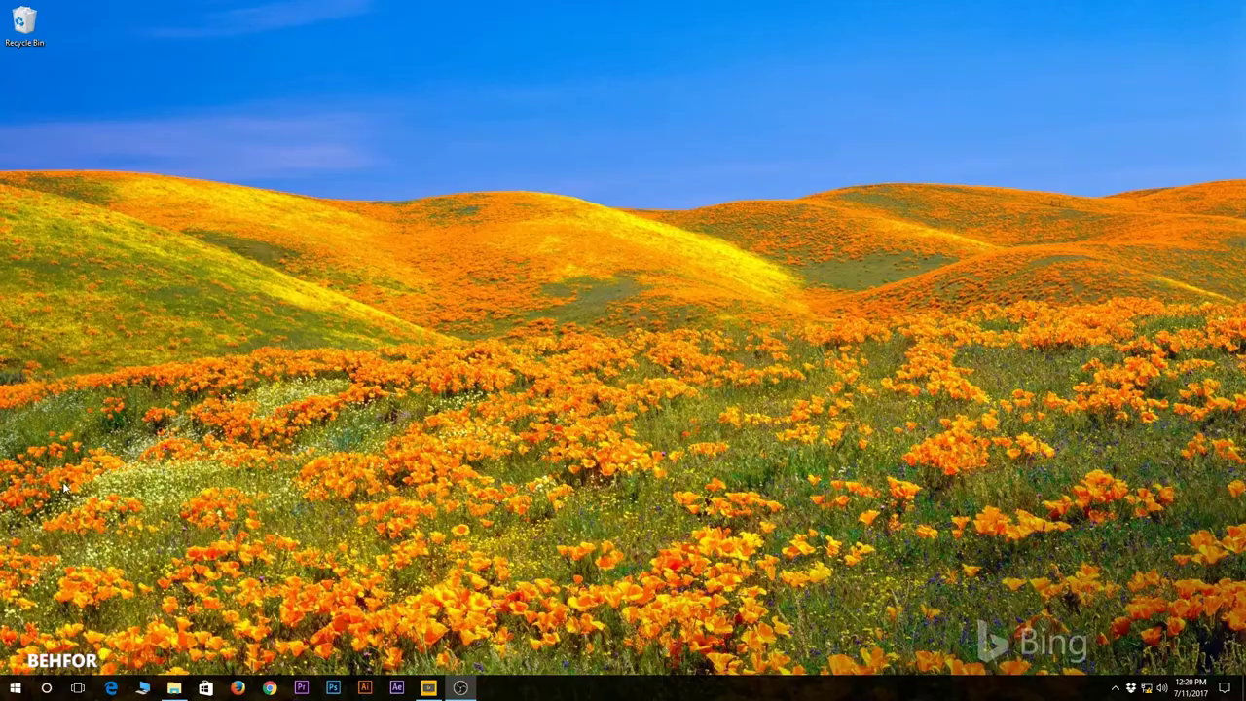
Run ipconfig in Command Prompt and highlight the default gateway 192.168.1.1.
key(super+r)
key(Return)
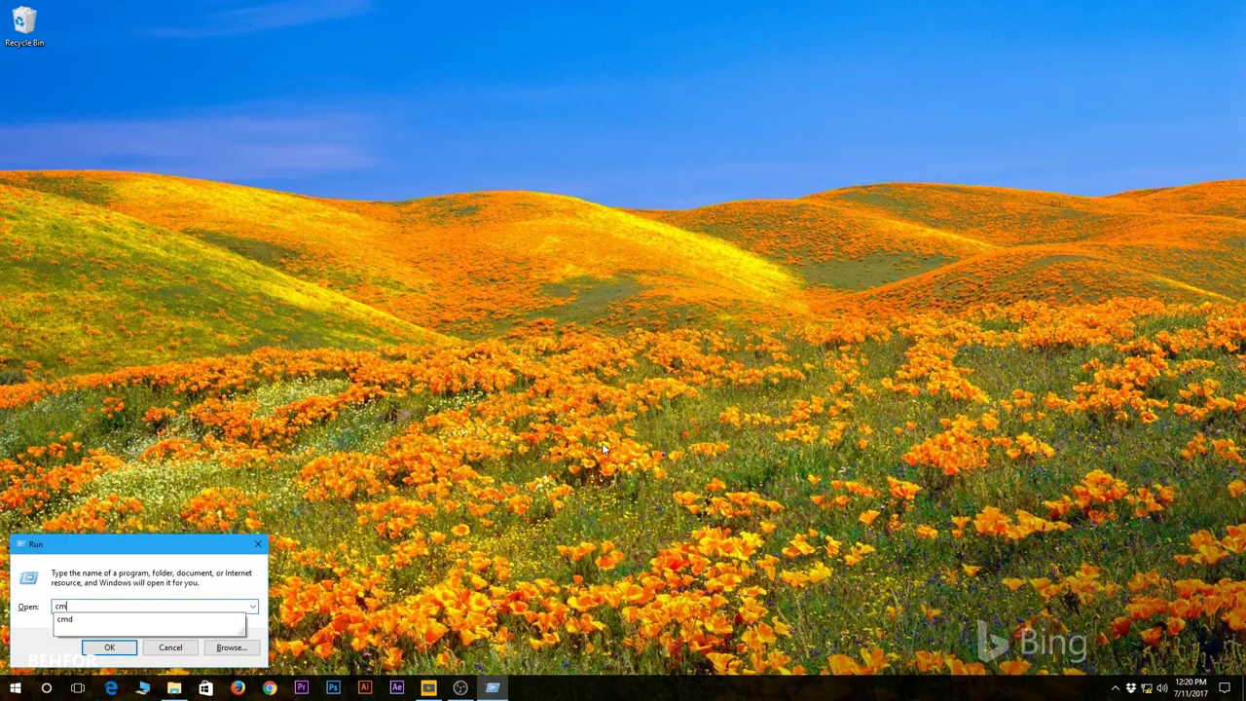
text(ipco)
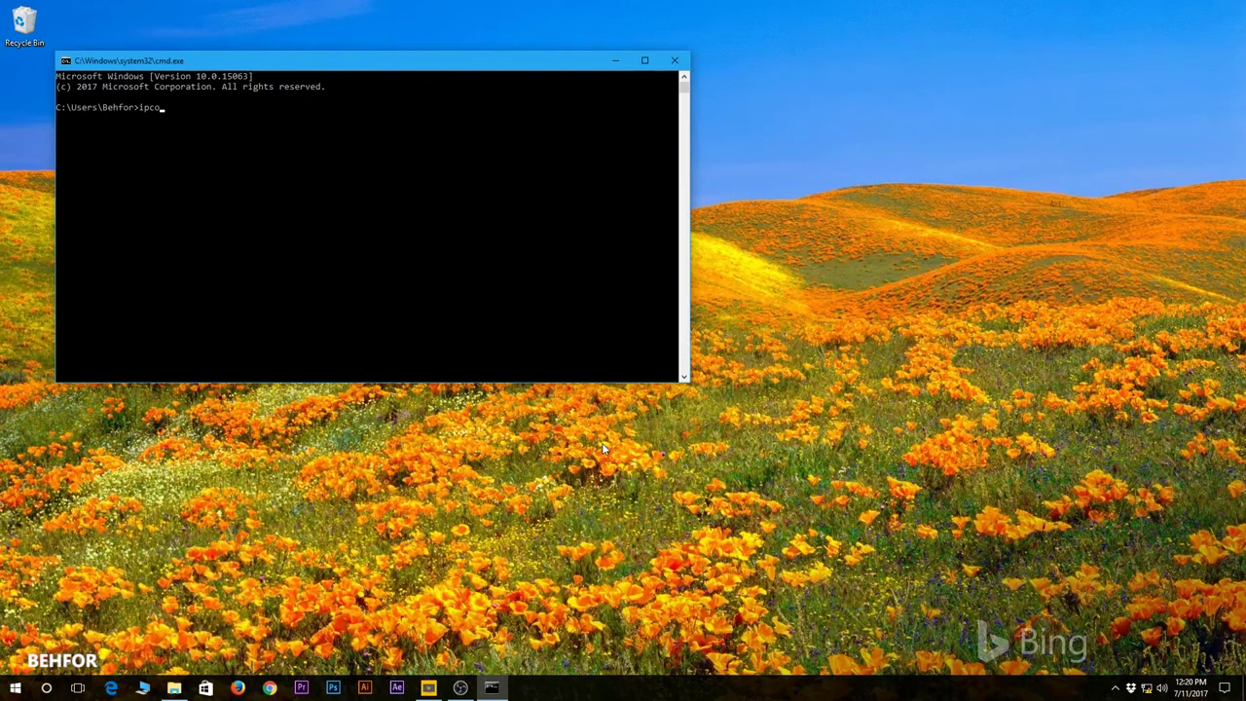
text(nfig)
key(Return)
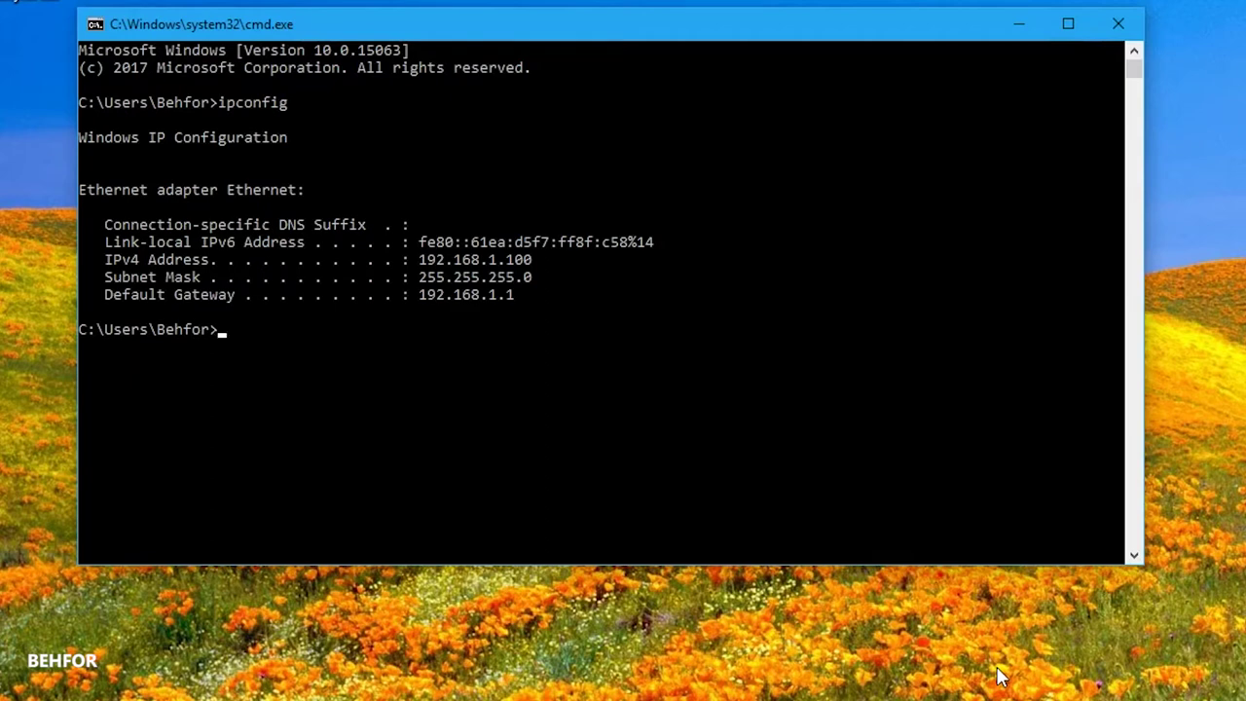
drag(521, 295, 426, 299)
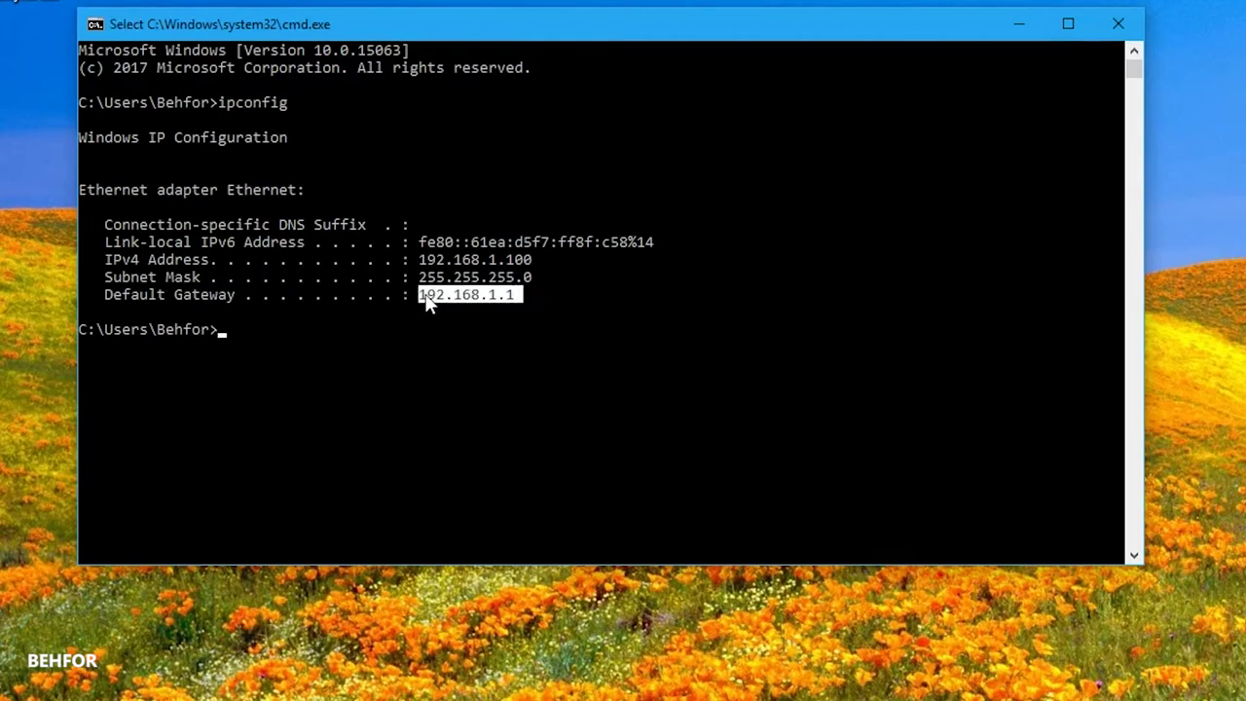
click(604, 362)
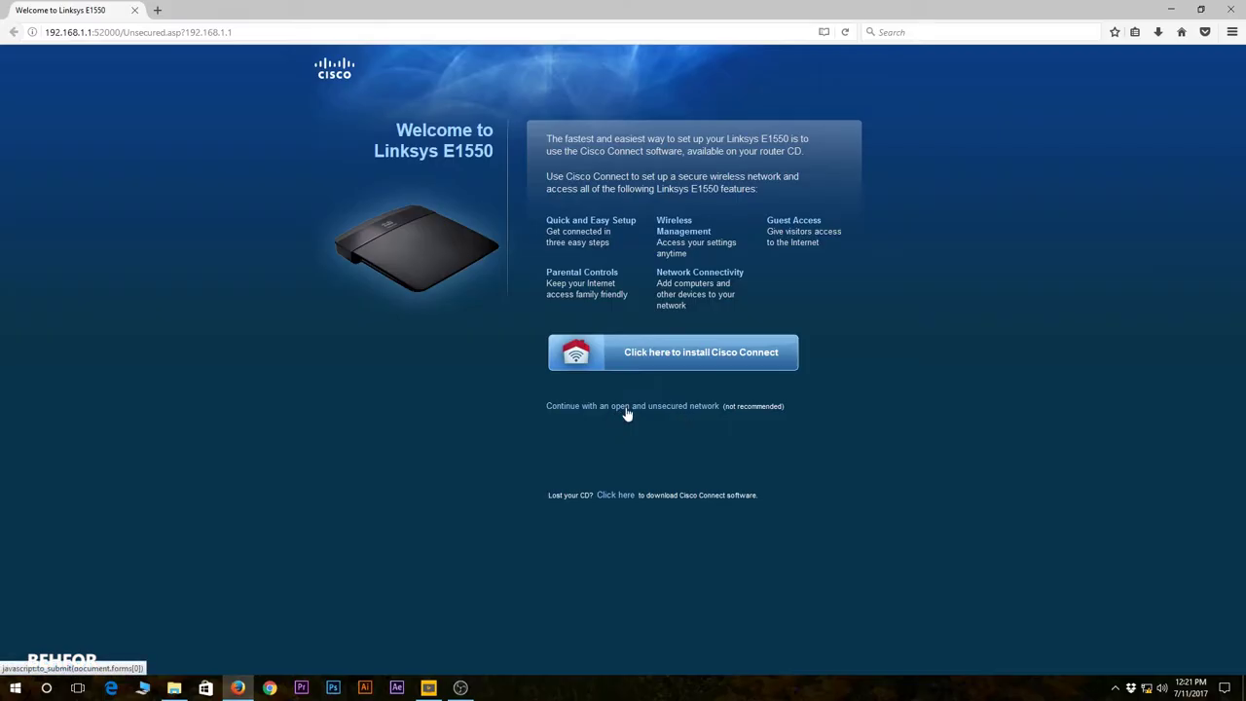
Accept continuing with the open, unsecured network and proceed to the router settings.
click(627, 408)
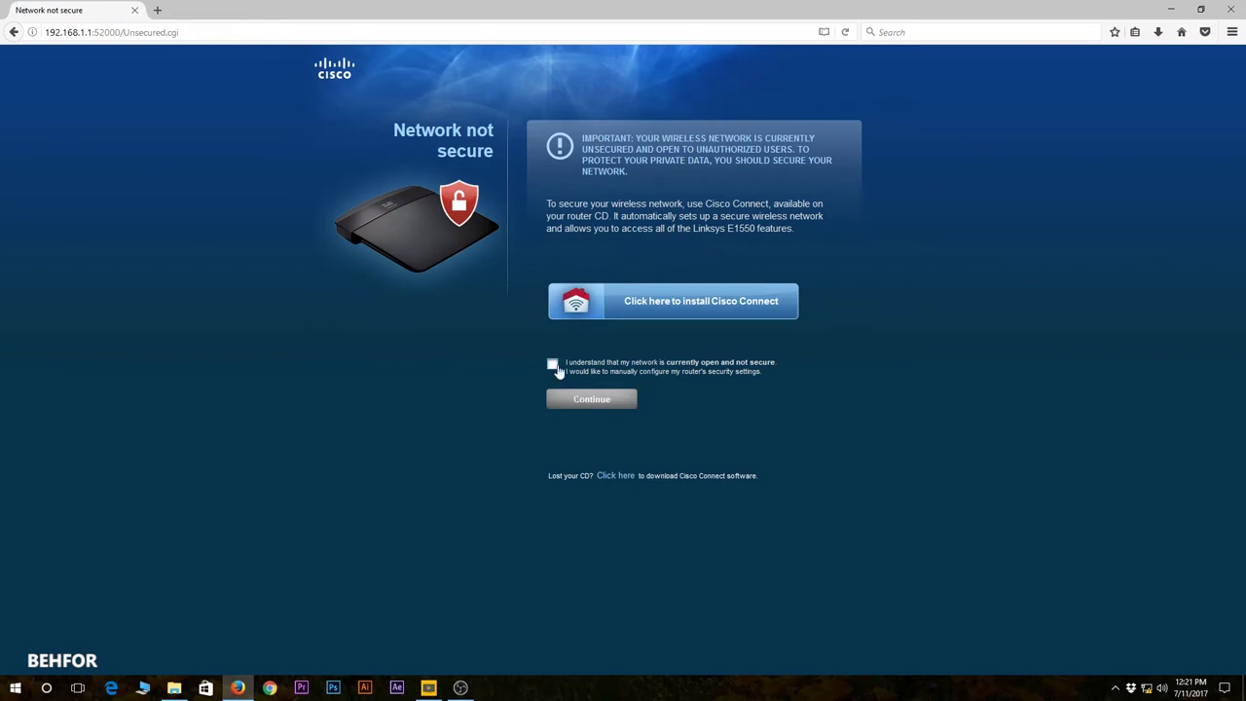
click(552, 365)
click(591, 399)
Sign in with the default admin login, never save it, and dismiss the Cisco warning.
text(admin)
key(Tab)
text(admin)
key(Return)
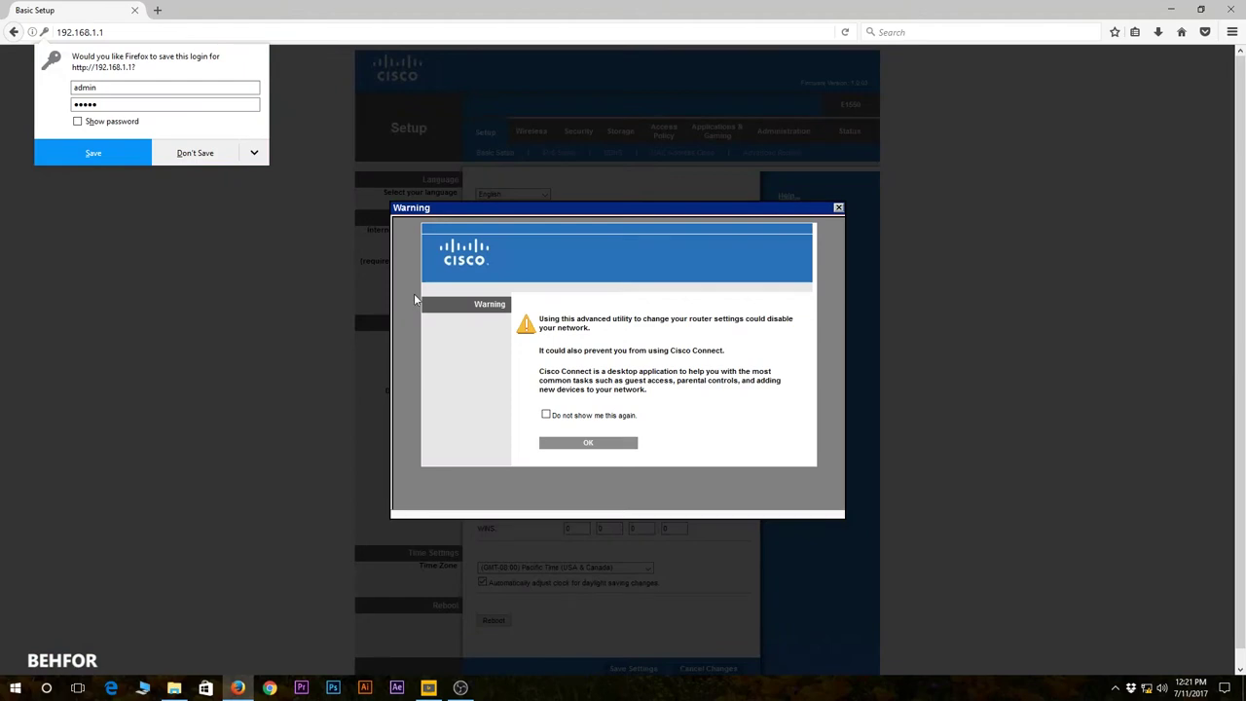
click(254, 153)
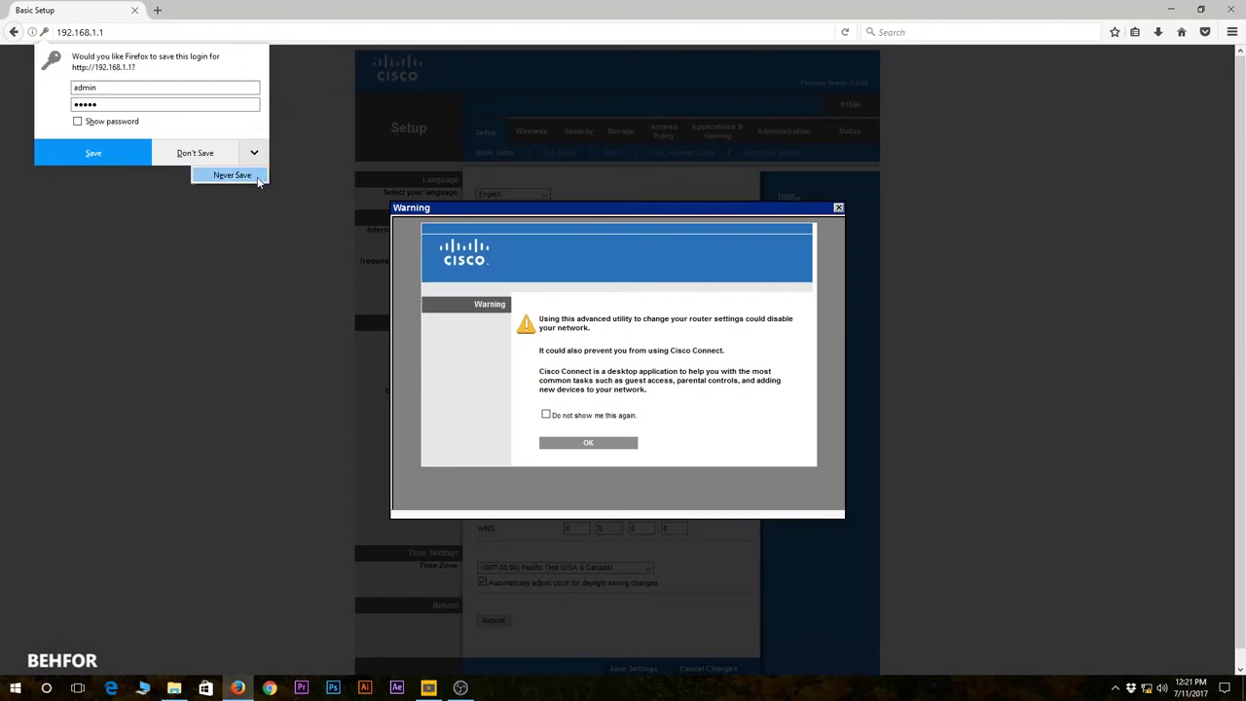
click(232, 173)
click(588, 443)
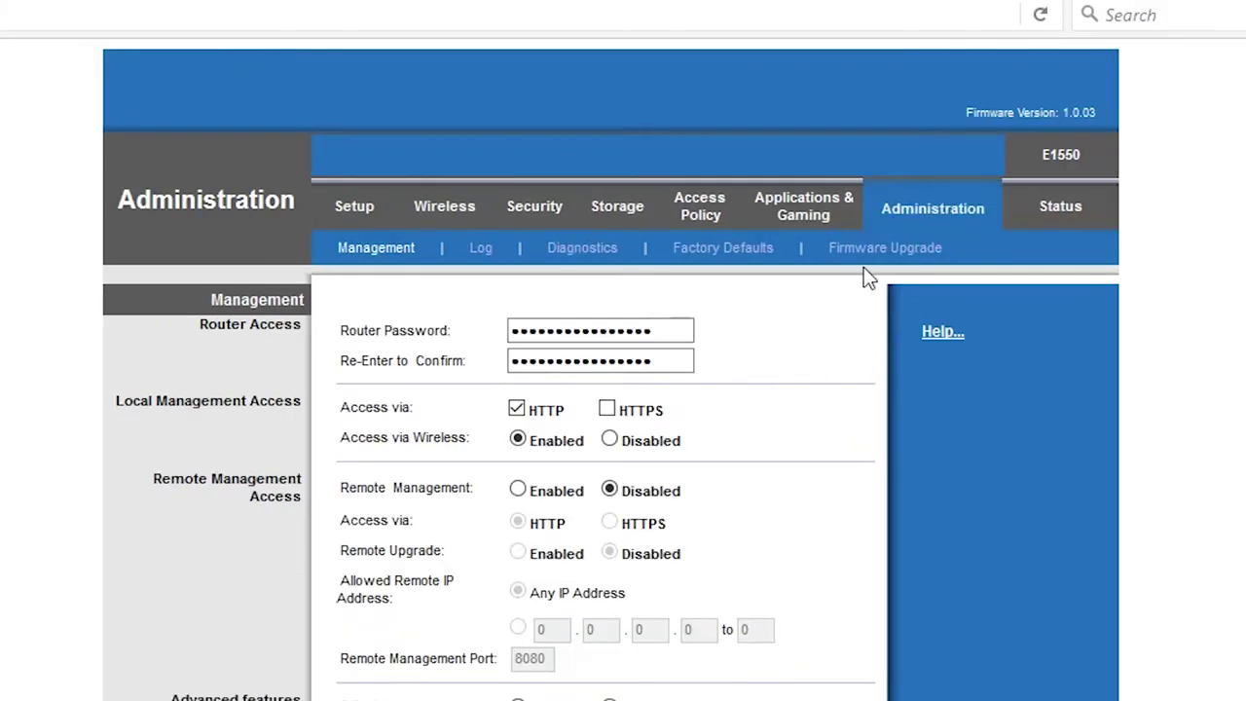
Upload tomato-E1550USB-NVRAM60K-1.28.RT-N5x-MIPSR2-140-Mega-VPN.bin under Firmware Upgrade and start the upgrade.
click(888, 255)
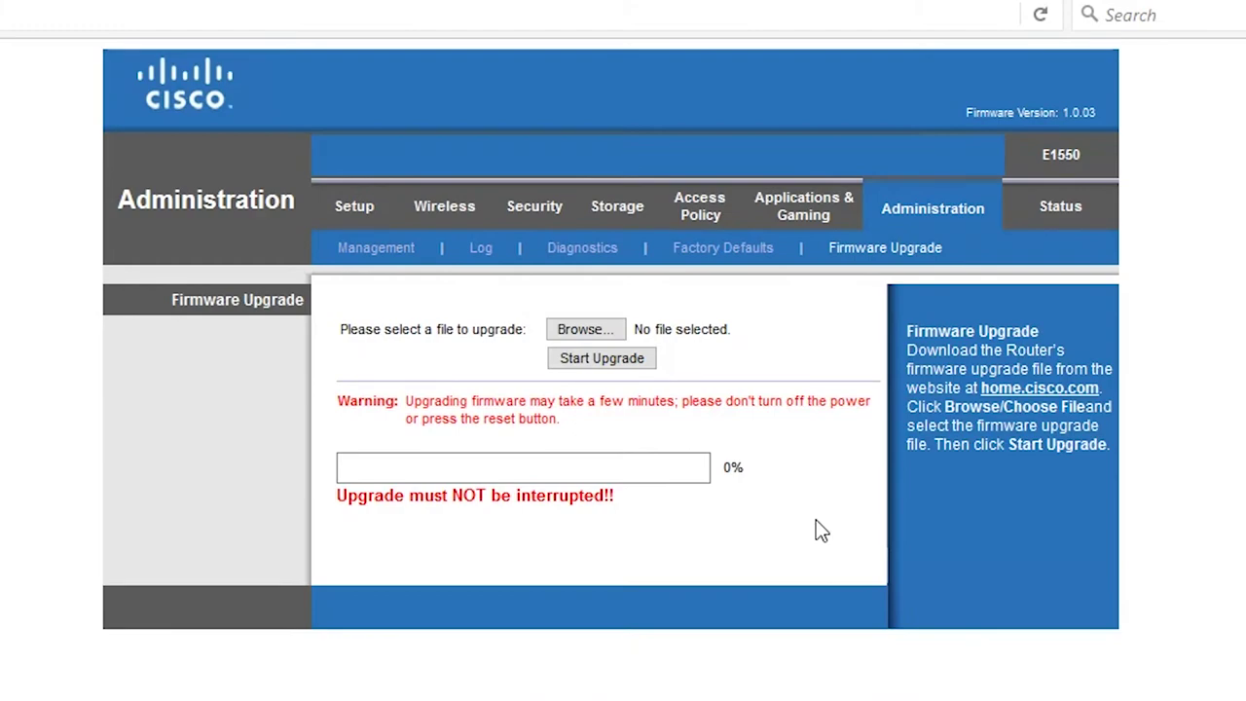
click(584, 331)
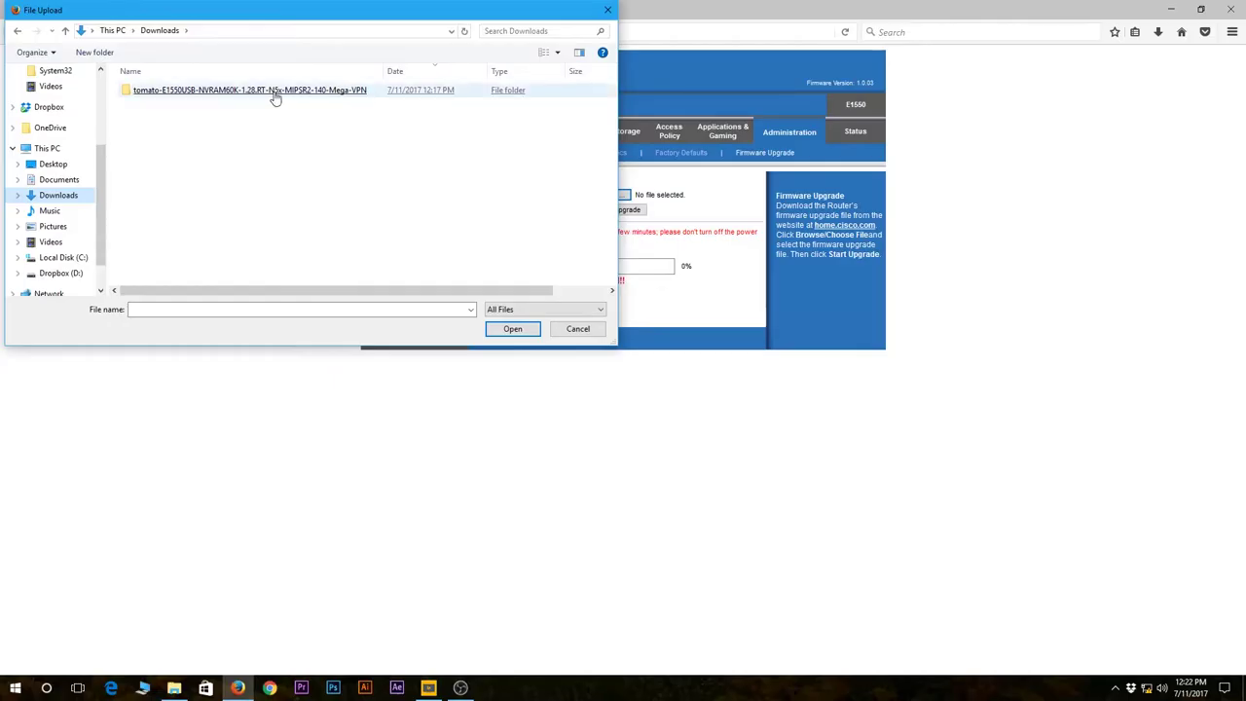
double_click(250, 91)
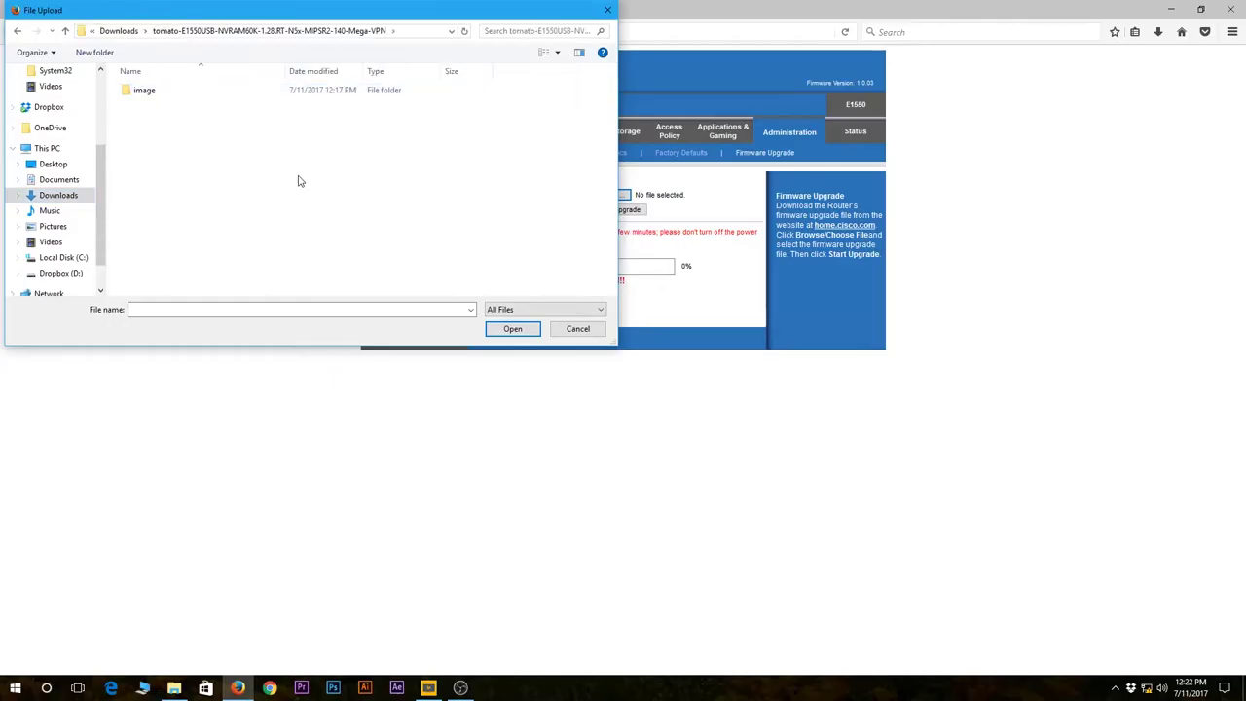
double_click(151, 97)
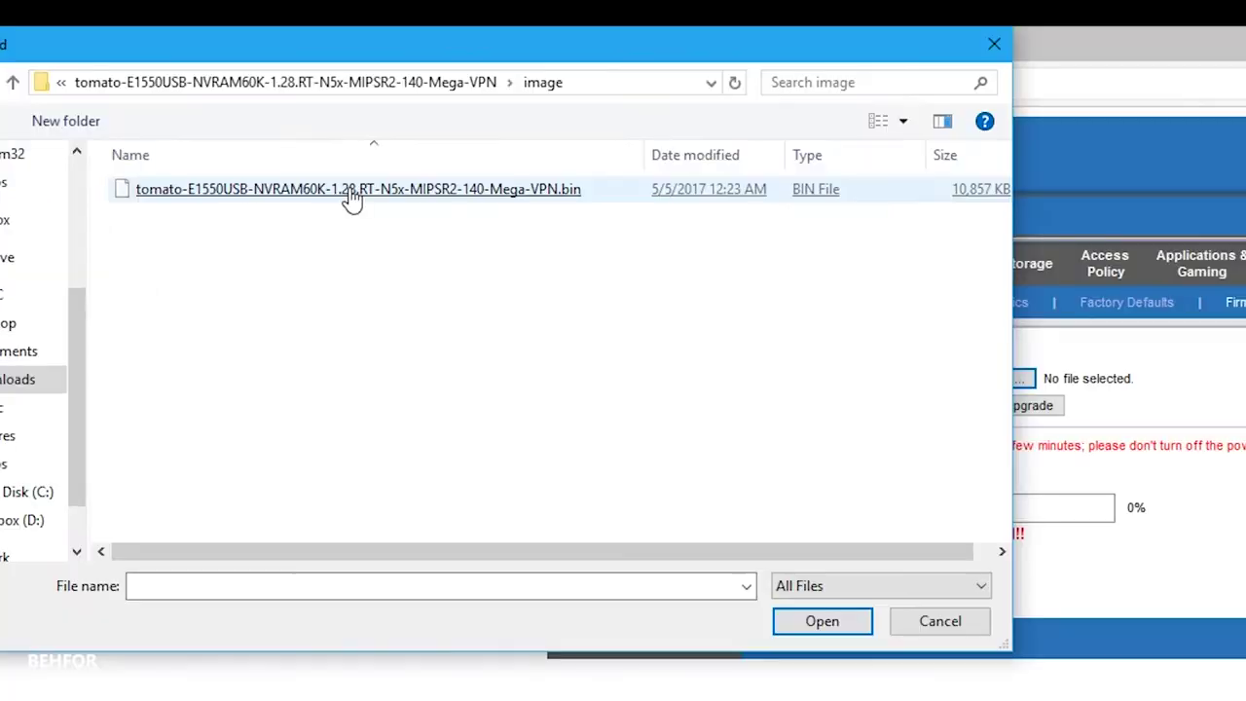
click(254, 93)
double_click(352, 194)
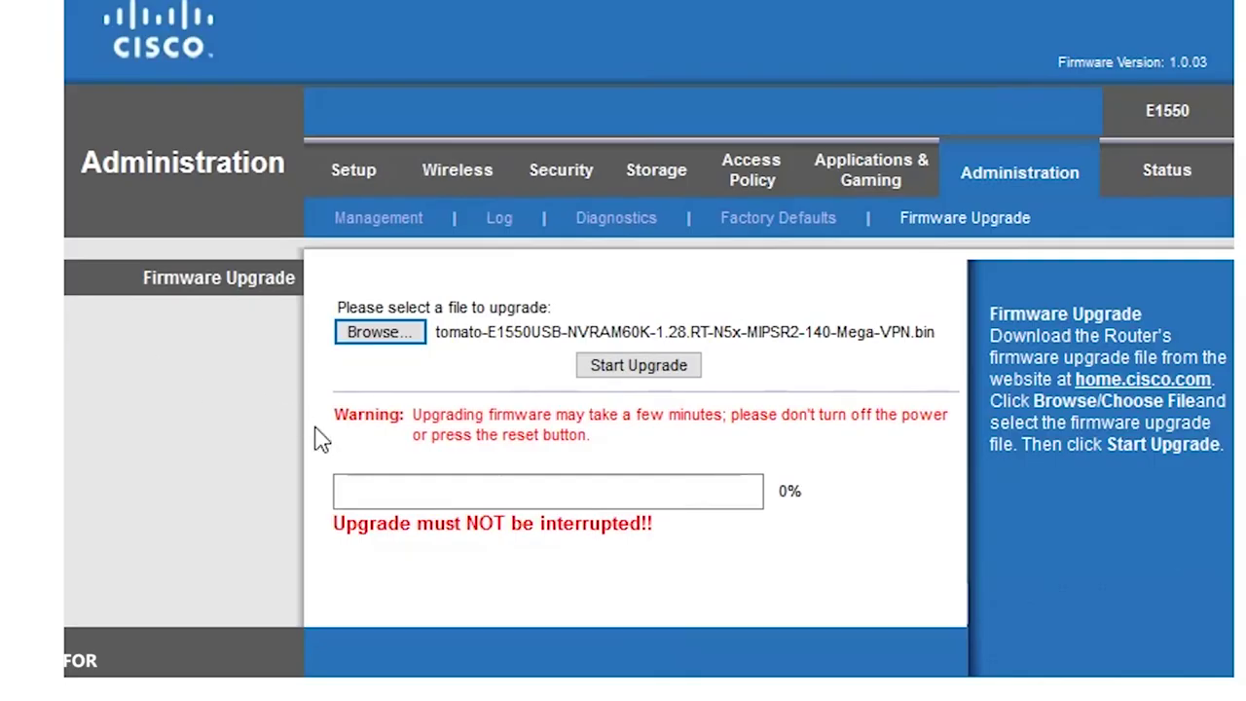
click(634, 368)
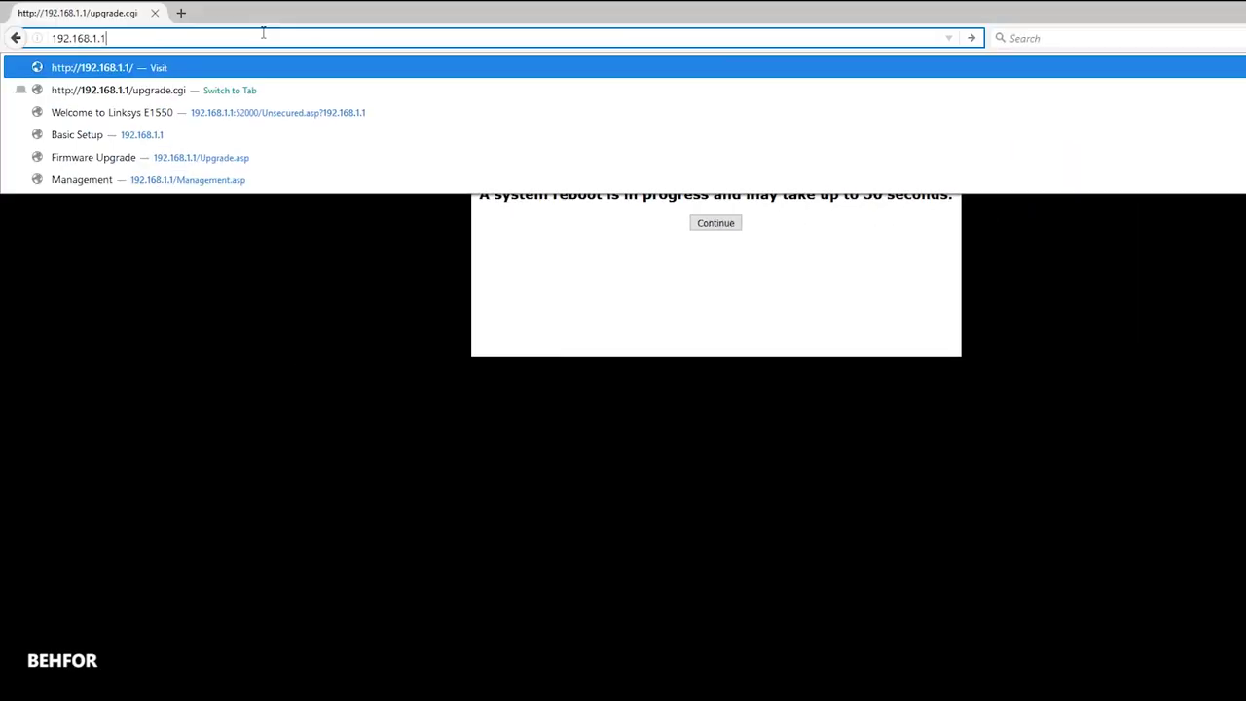
Load 192.168.1.1 and scroll through the Tomato Status: Overview page.
key(Return)
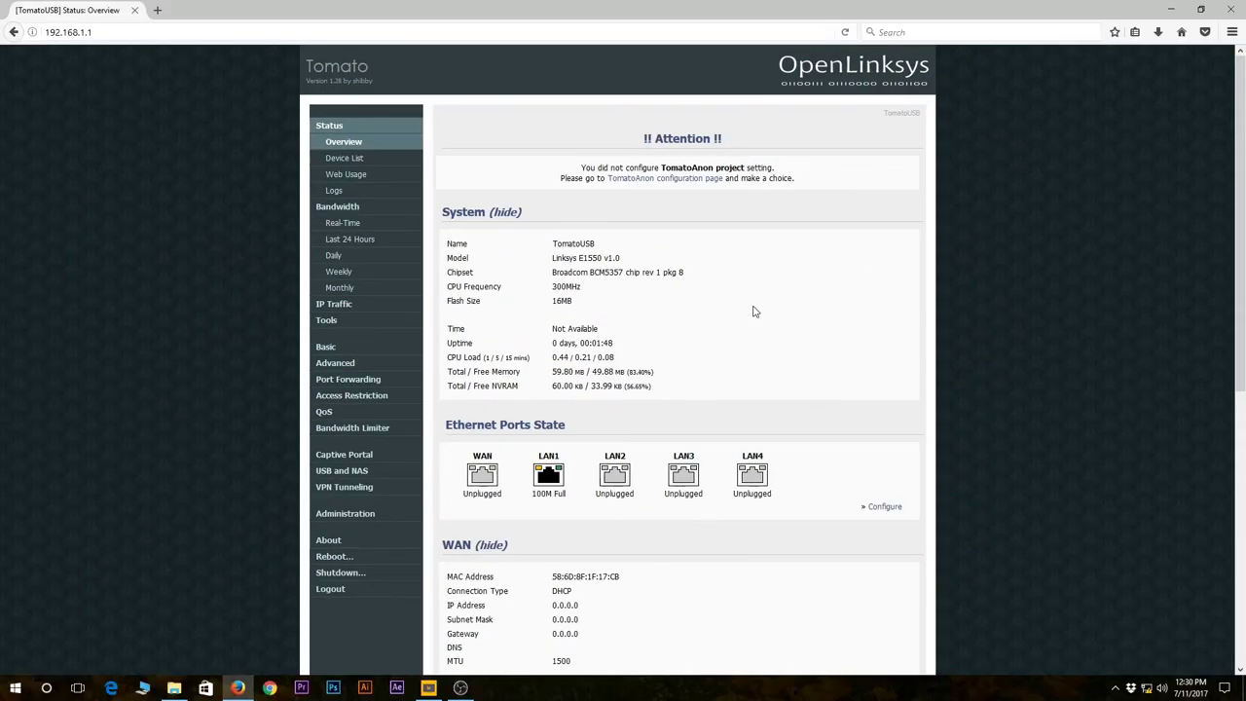
scroll(752, 312, down, 2)
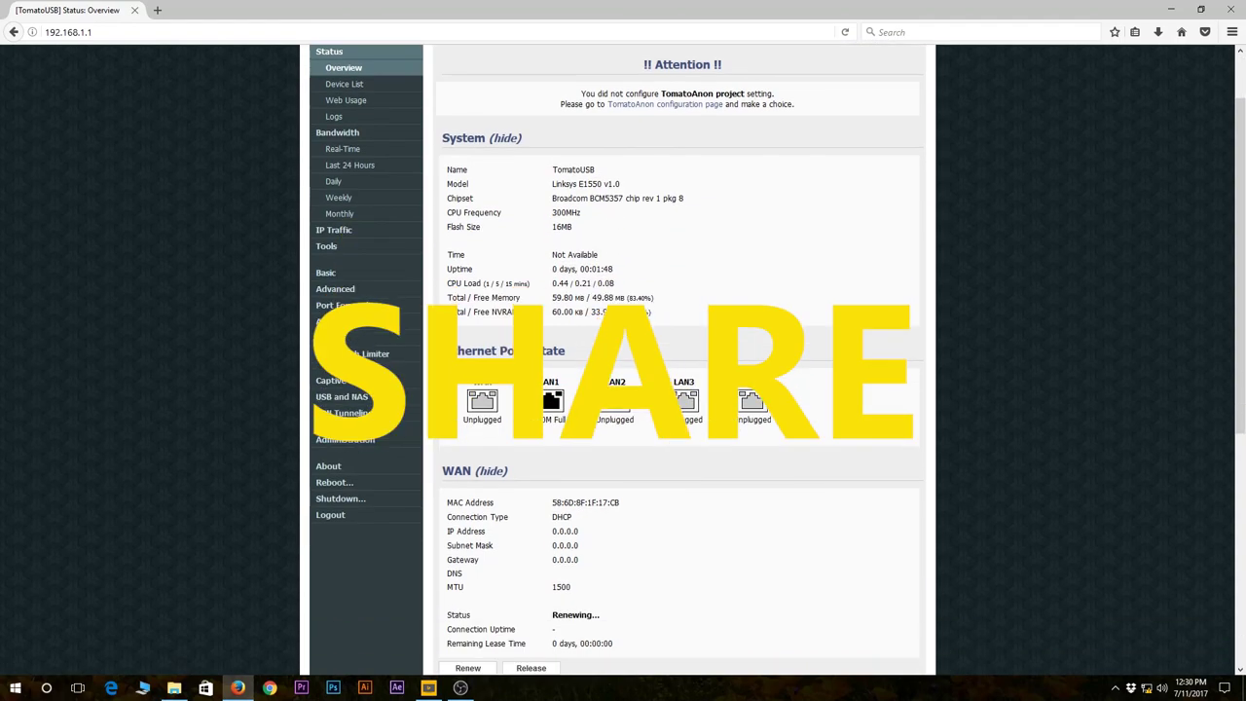
scroll(752, 311, down, 7)
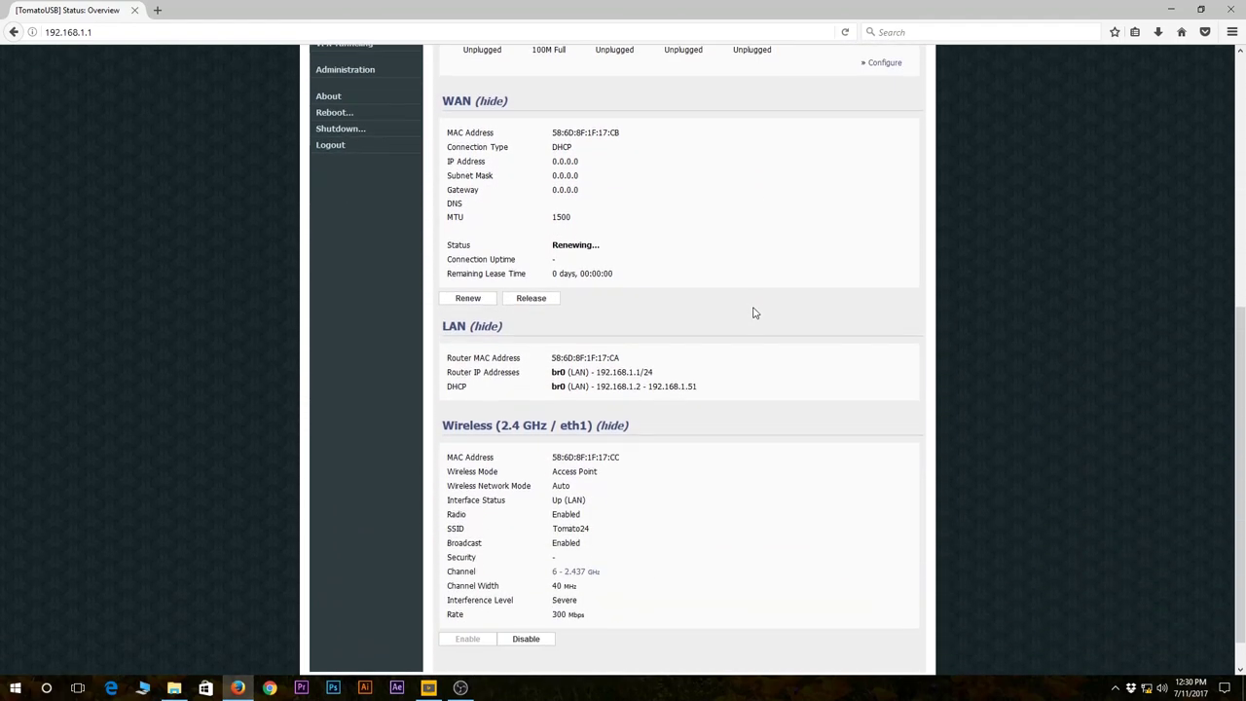
scroll(752, 312, down, 1)
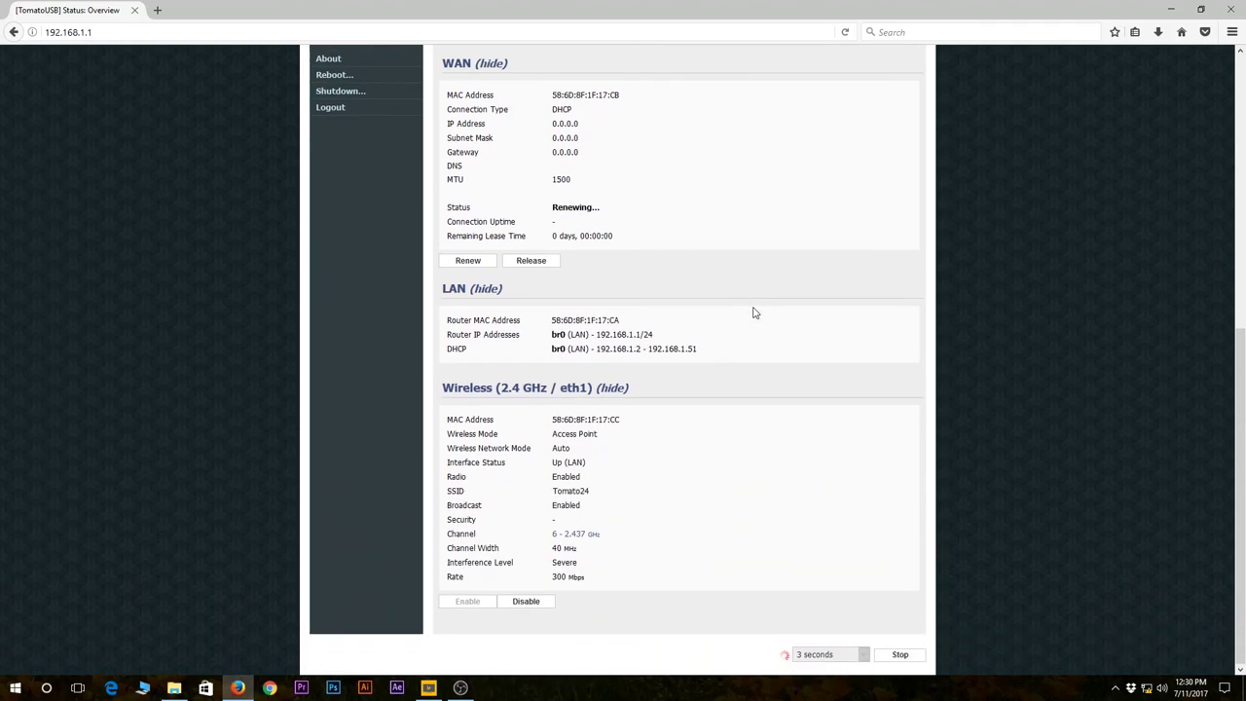
scroll(735, 496, up, 1)
scroll(735, 496, up, 9)
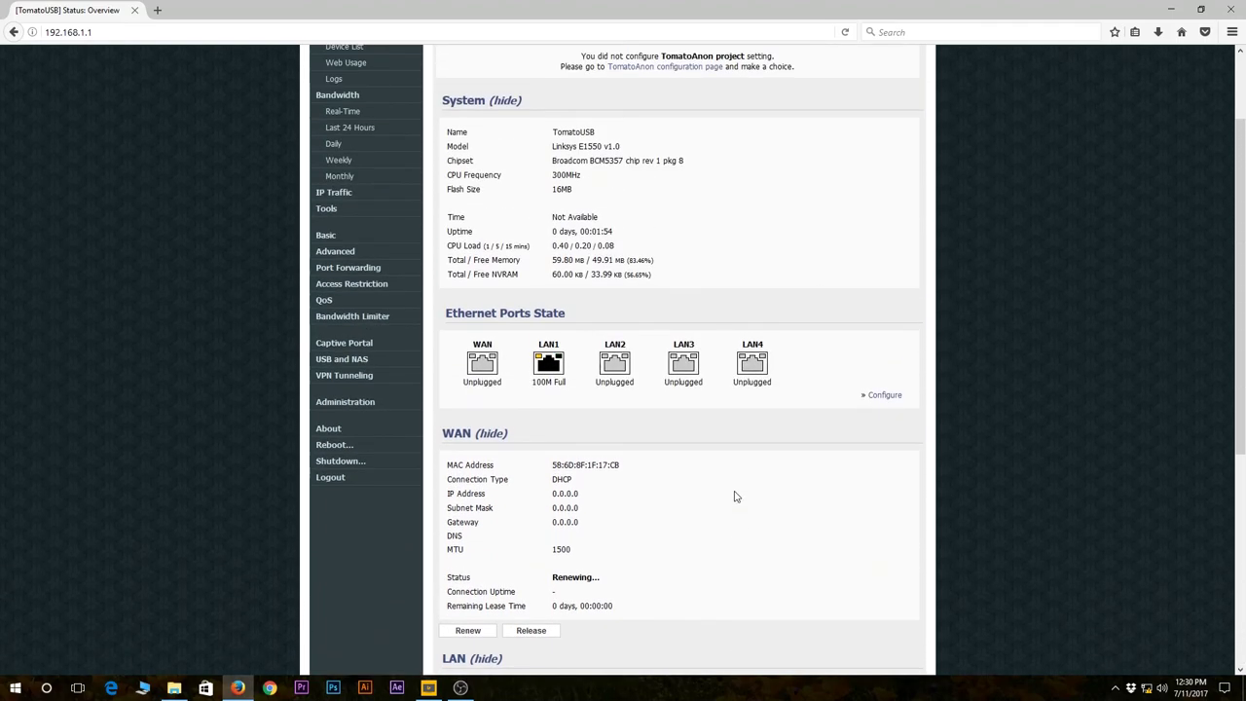